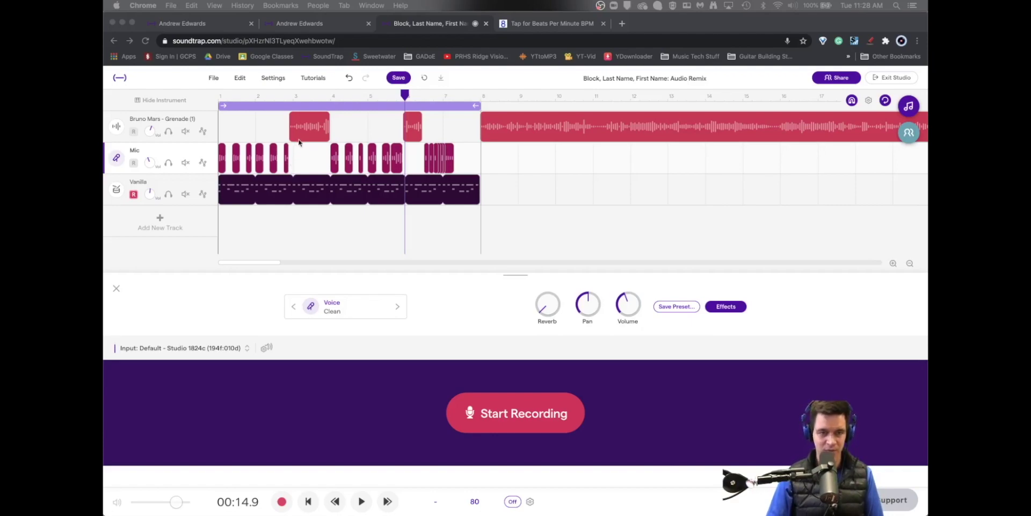
Solo the Bruno Mars - Grenade (1) track to silence Mic and Vanilla, then select it.
click(171, 132)
click(168, 131)
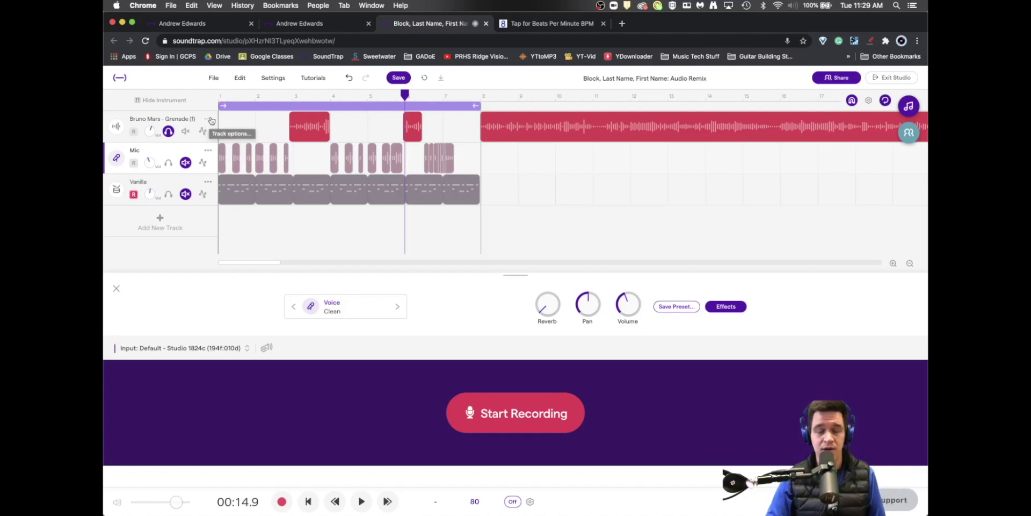
click(266, 123)
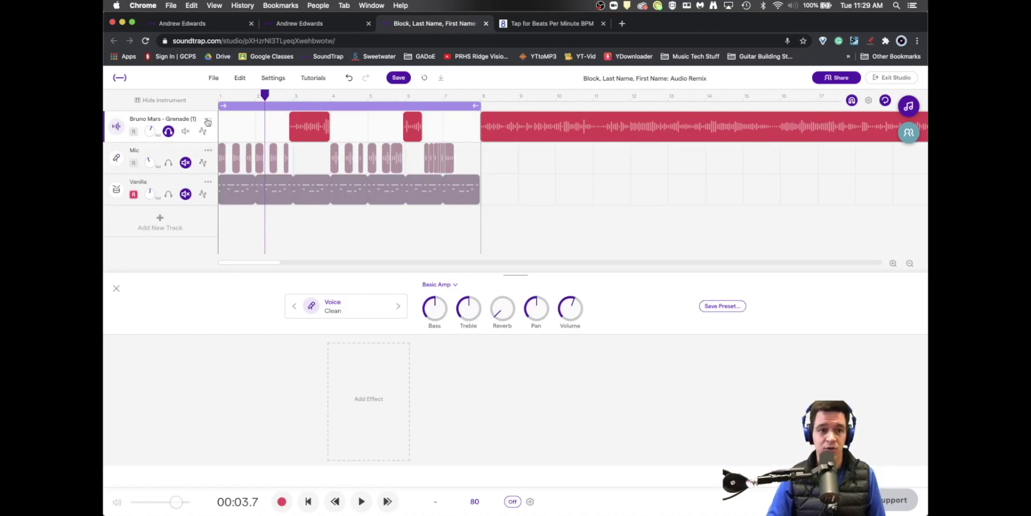
Duplicate the Bruno Mars - Grenade track and select both short clips on the copy.
click(208, 120)
click(246, 154)
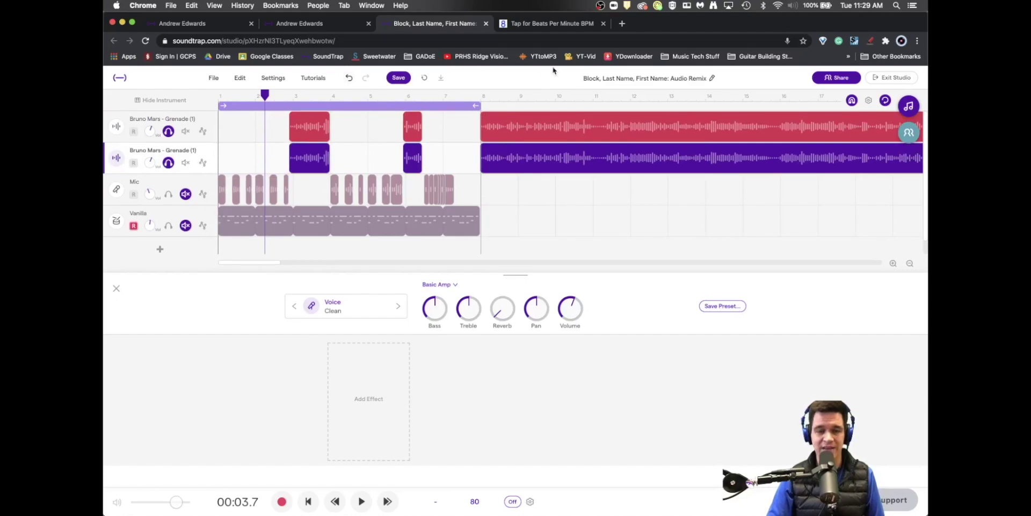
click(238, 163)
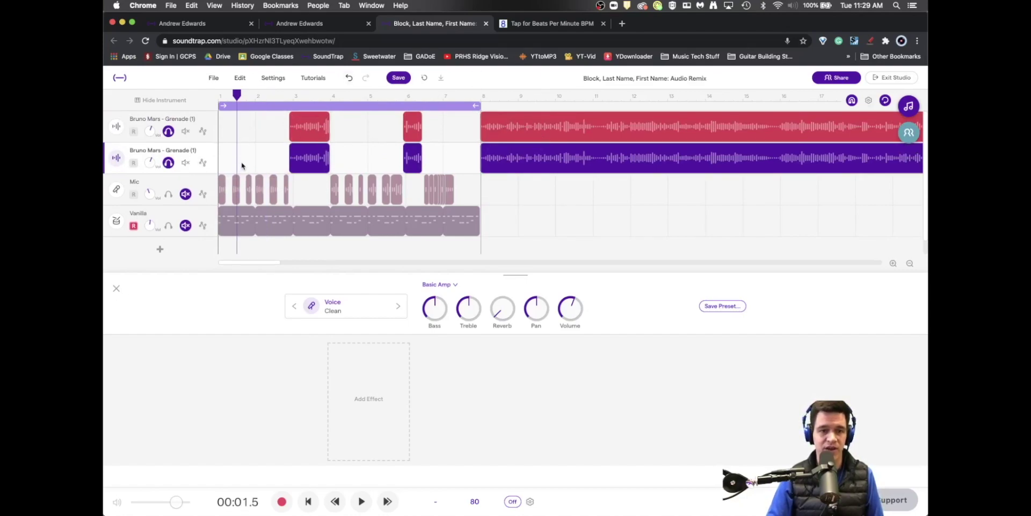
drag(270, 157, 421, 169)
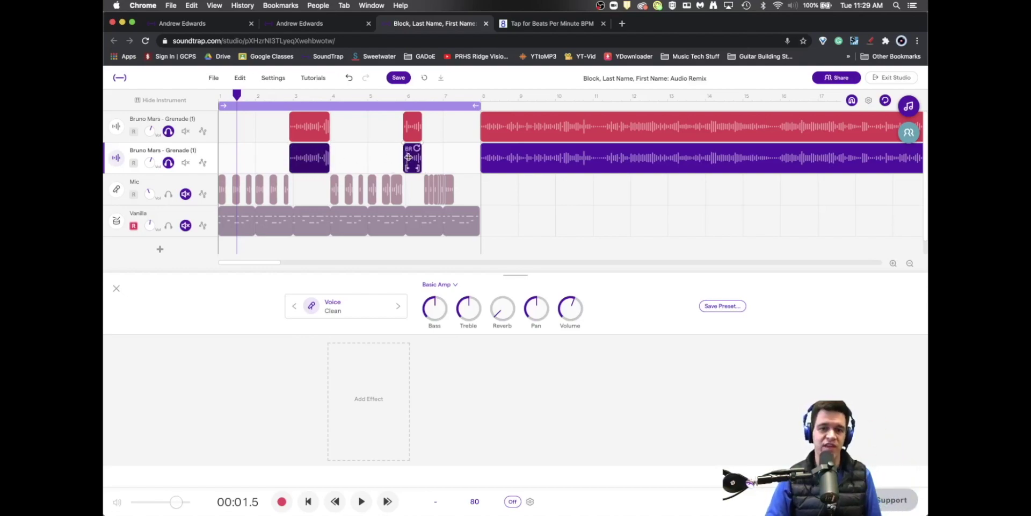
click(308, 159)
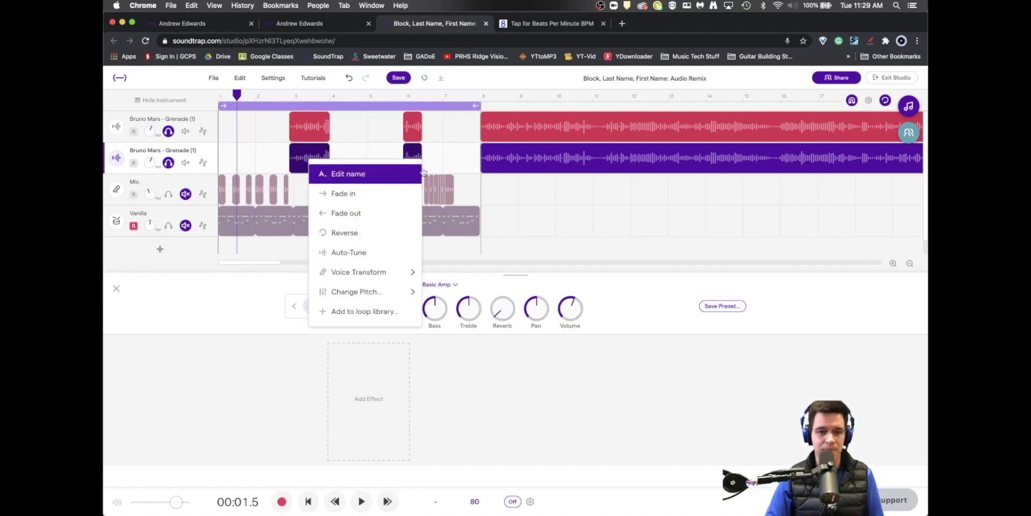
Shift the two clips on the duplicated vocal track up +7 semitones with Change Pitch.
click(473, 156)
right_click(411, 160)
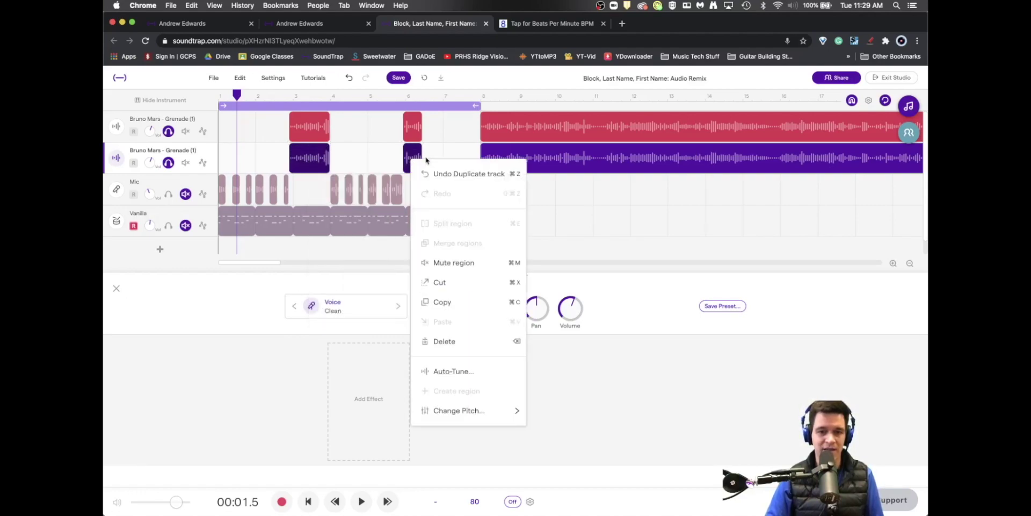
mouse_move(519, 406)
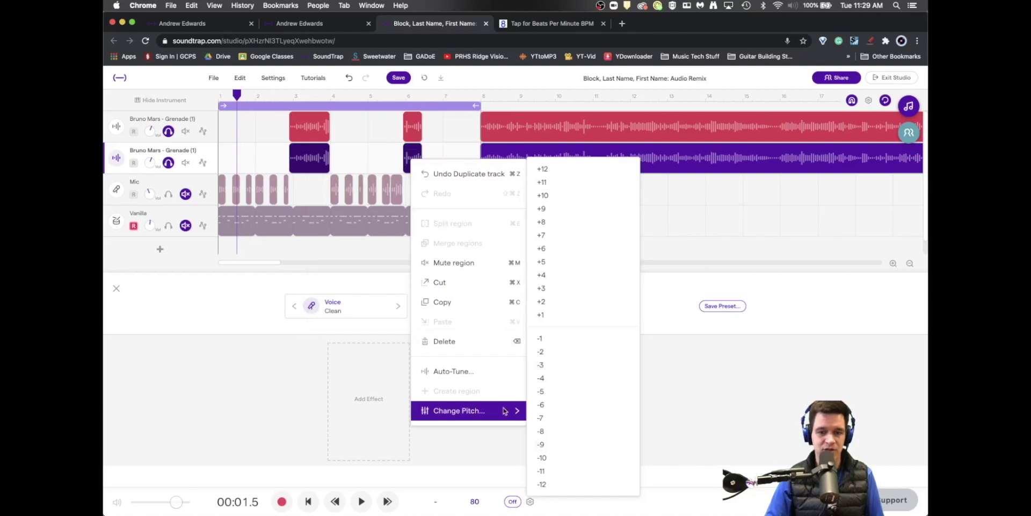
click(352, 159)
right_click(313, 160)
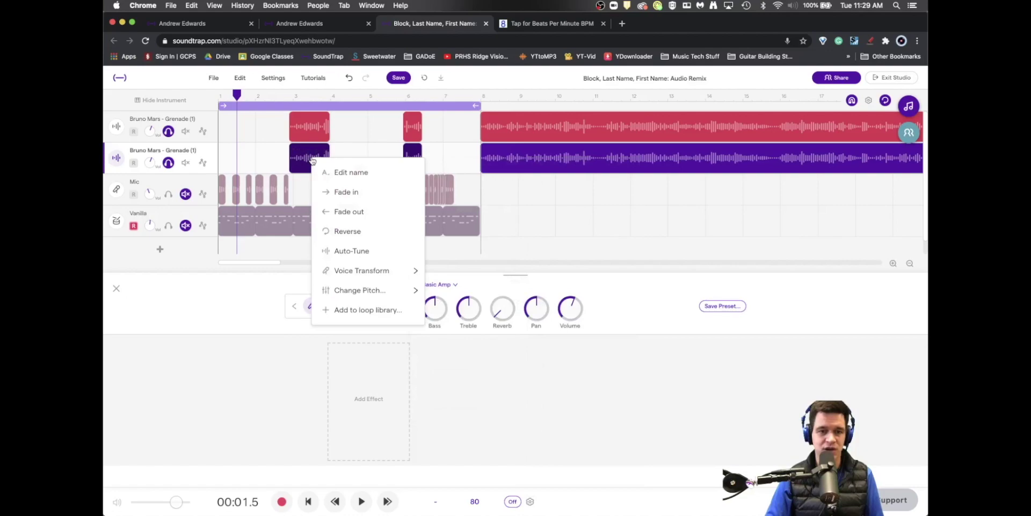
mouse_move(359, 297)
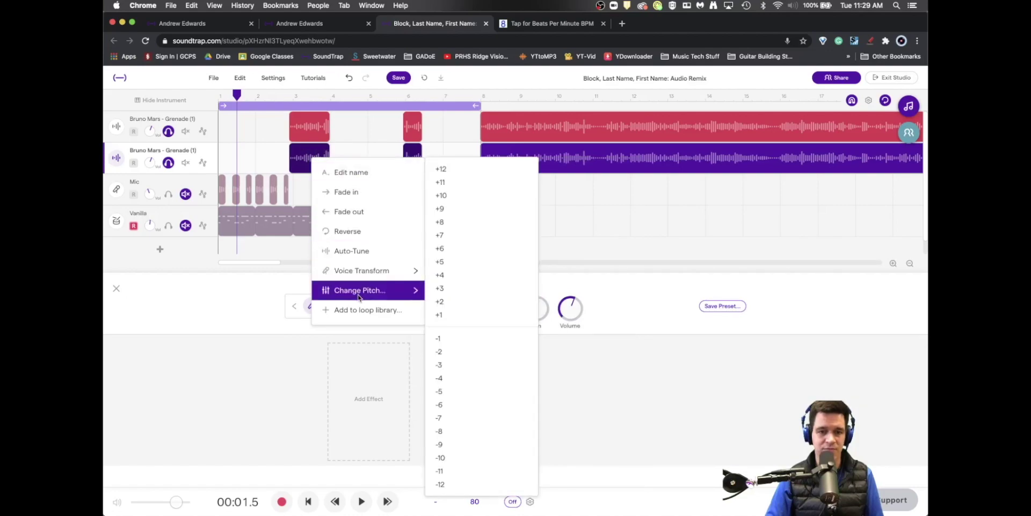
mouse_move(363, 277)
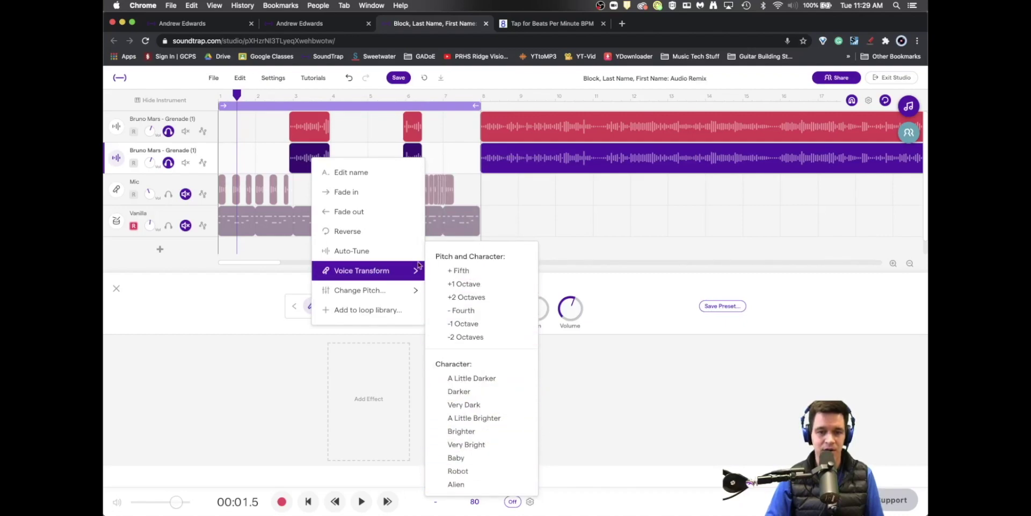
mouse_move(393, 288)
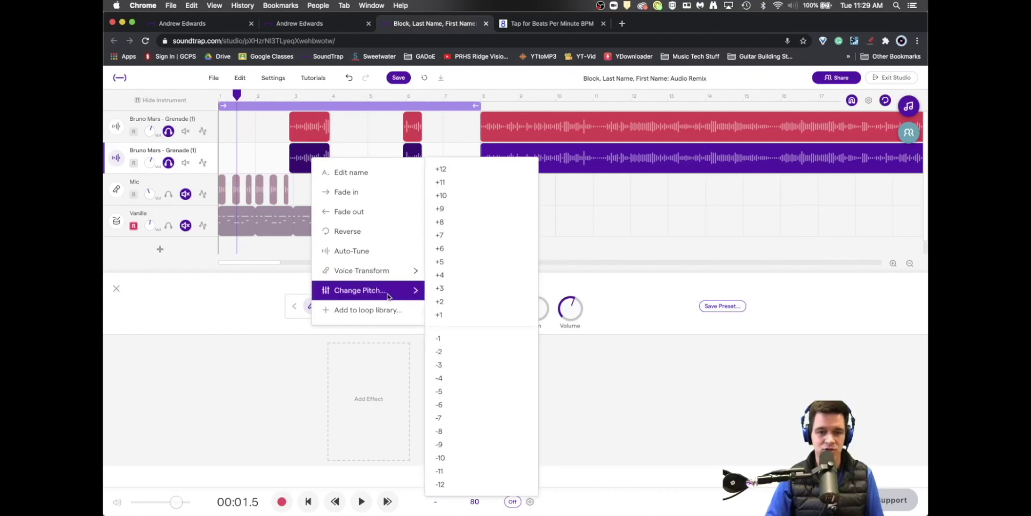
click(486, 239)
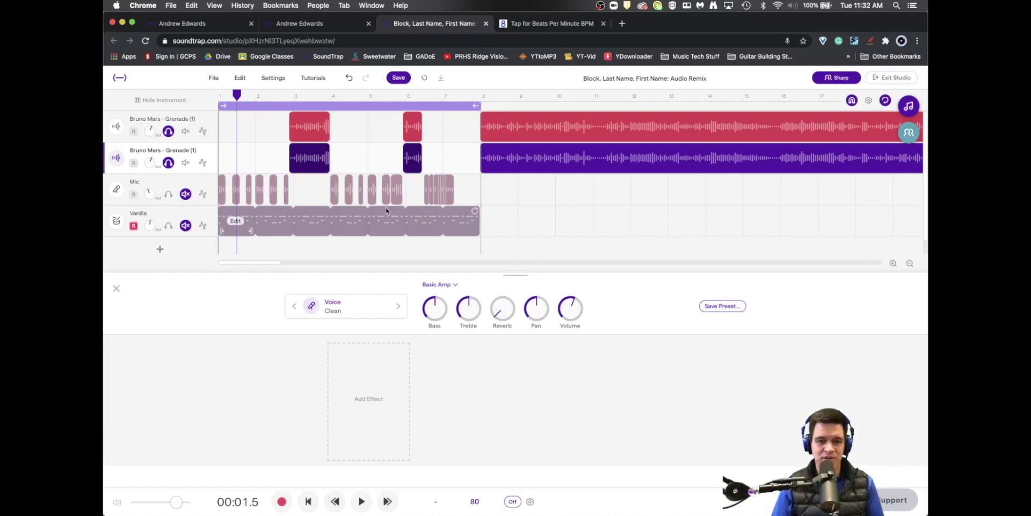
Toggle solo and mute on the copied track and play from 00:03.7 to preview it.
click(168, 163)
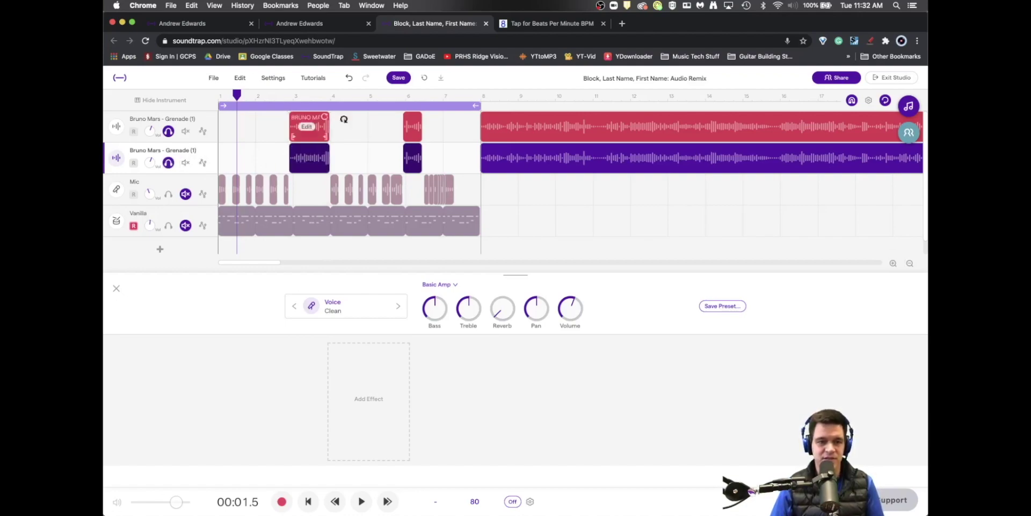
click(262, 129)
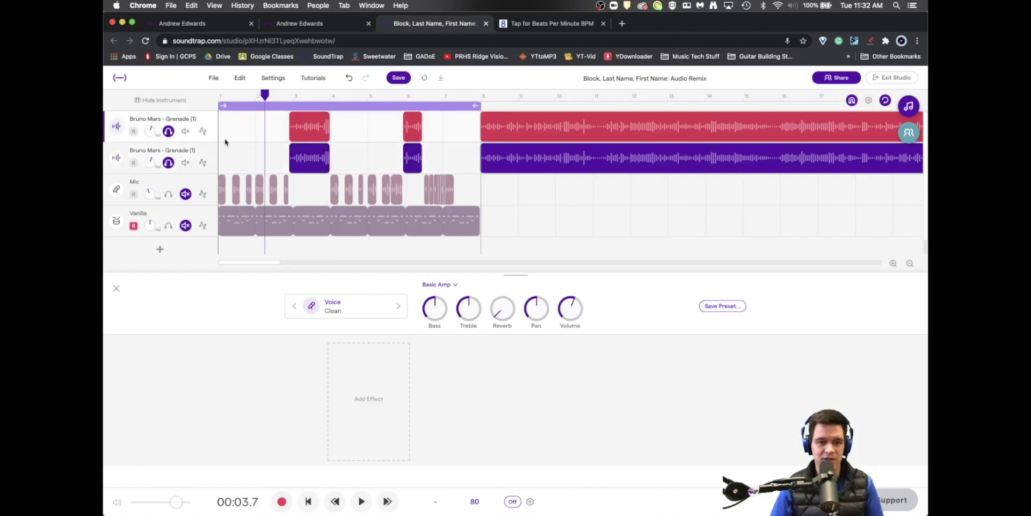
click(167, 164)
key(space)
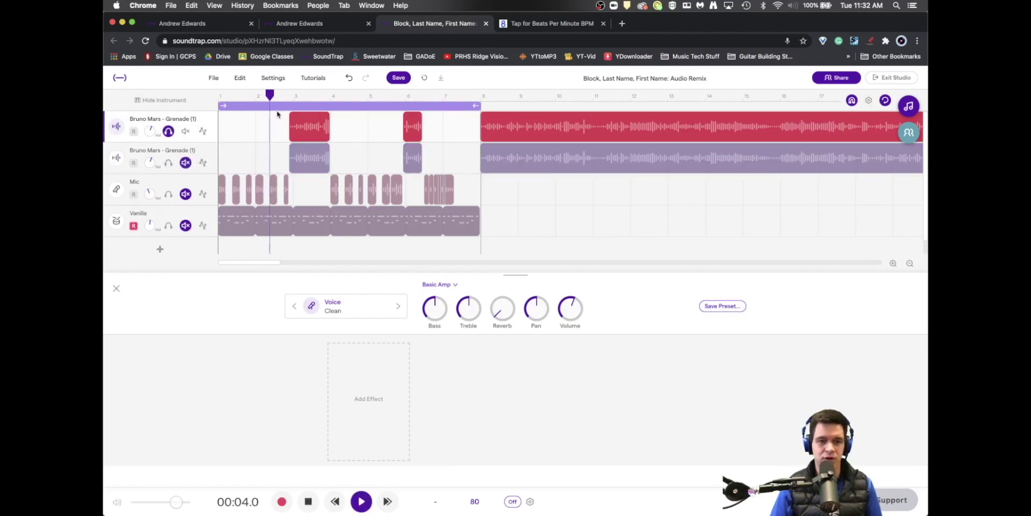
click(186, 163)
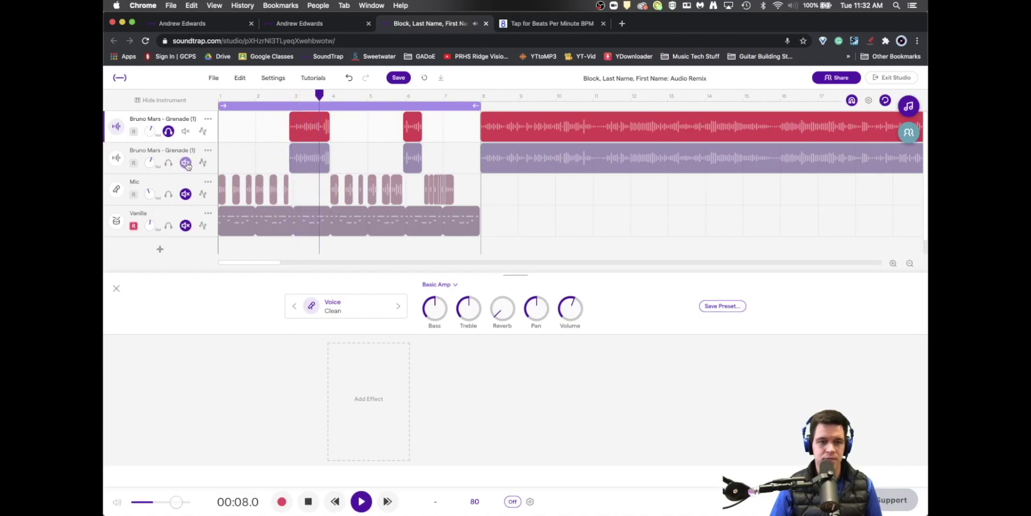
key(space)
Solo the copied Grenade vocal and play it alone from just before the first clip.
click(167, 163)
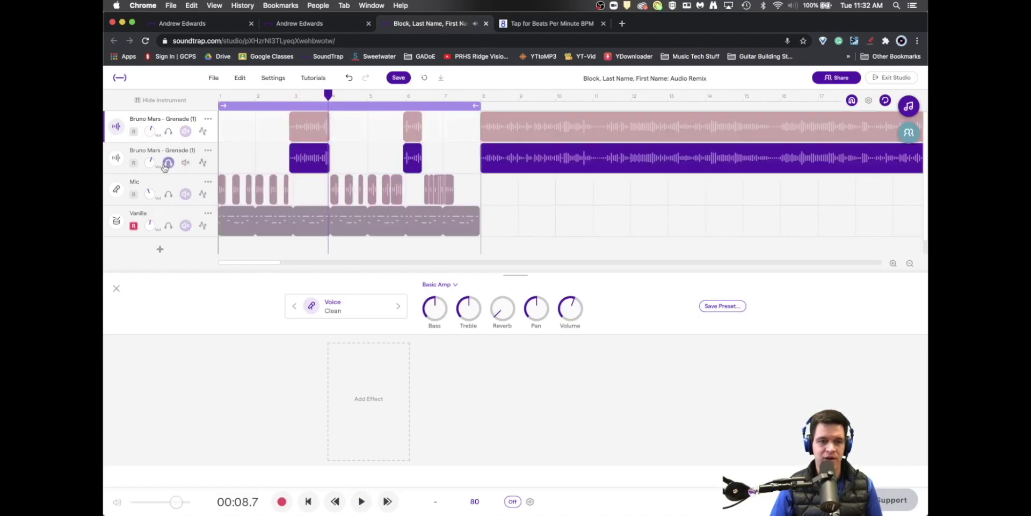
click(284, 96)
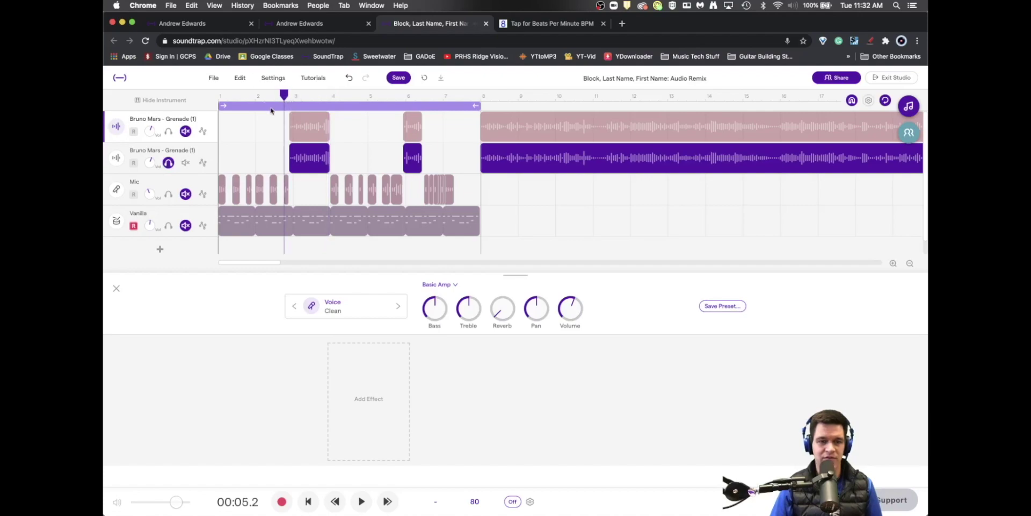
key(space)
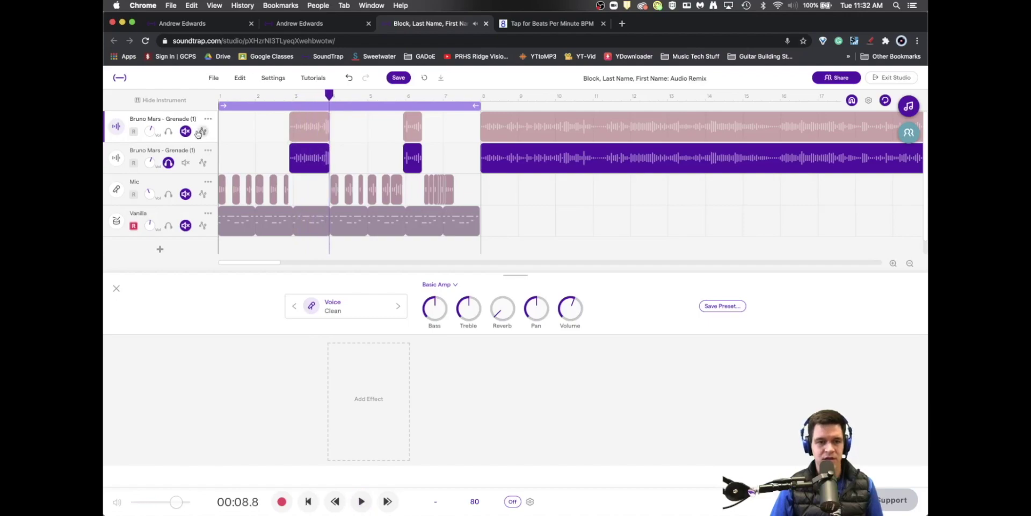
key(space)
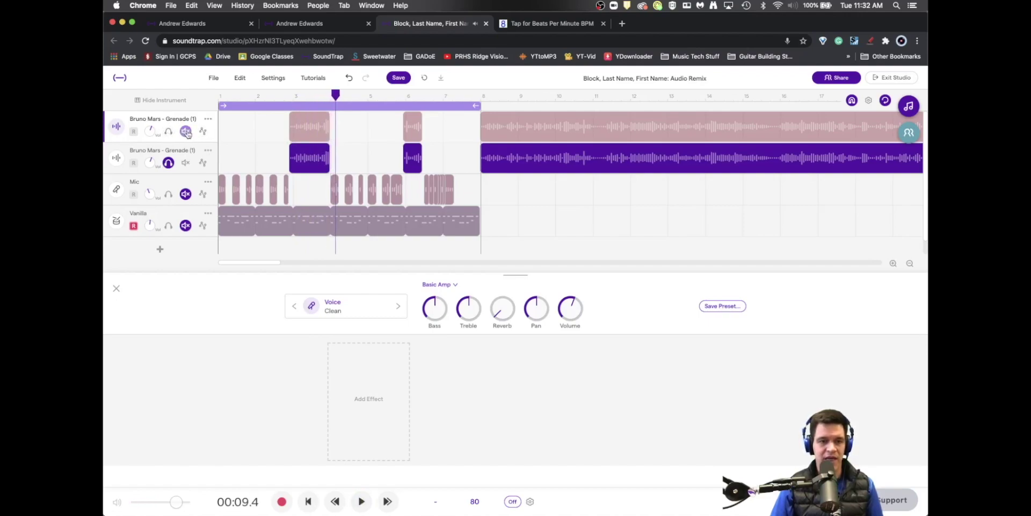
Unmute the original vocal and play both tracks together twice to compare the harmony.
click(185, 131)
click(283, 96)
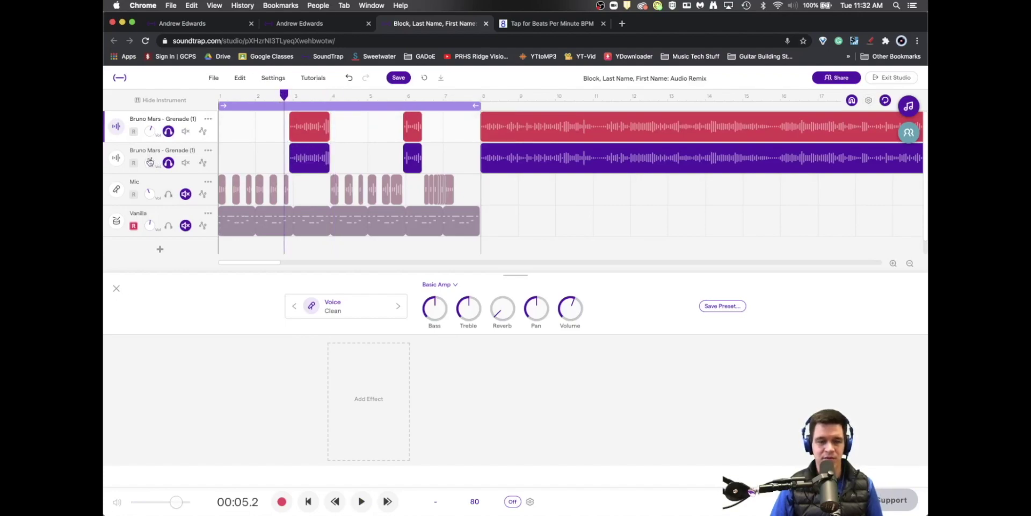
key(space)
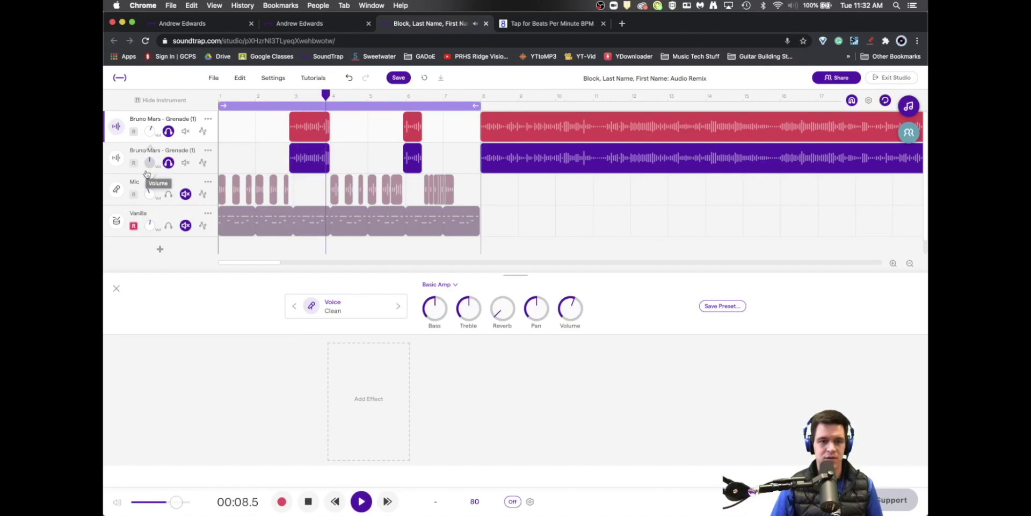
key(space)
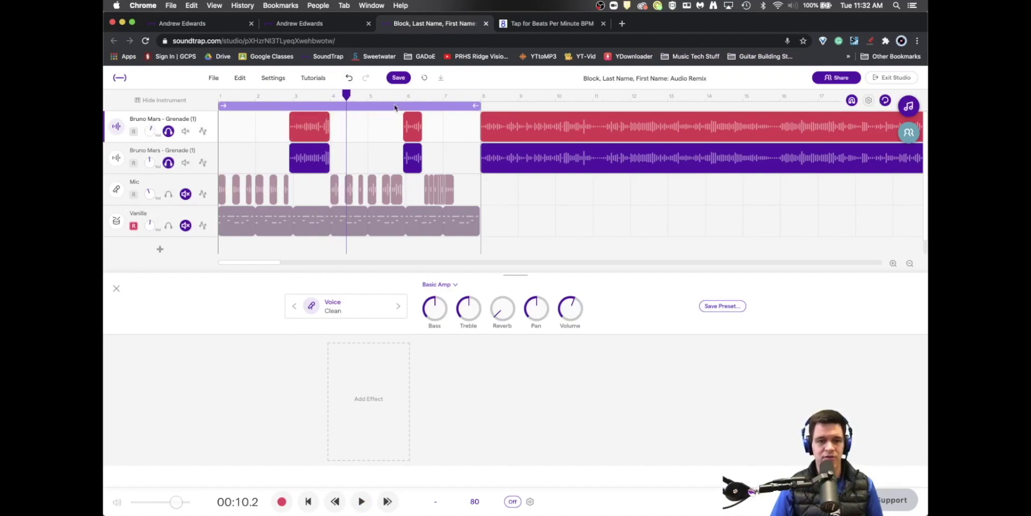
click(285, 96)
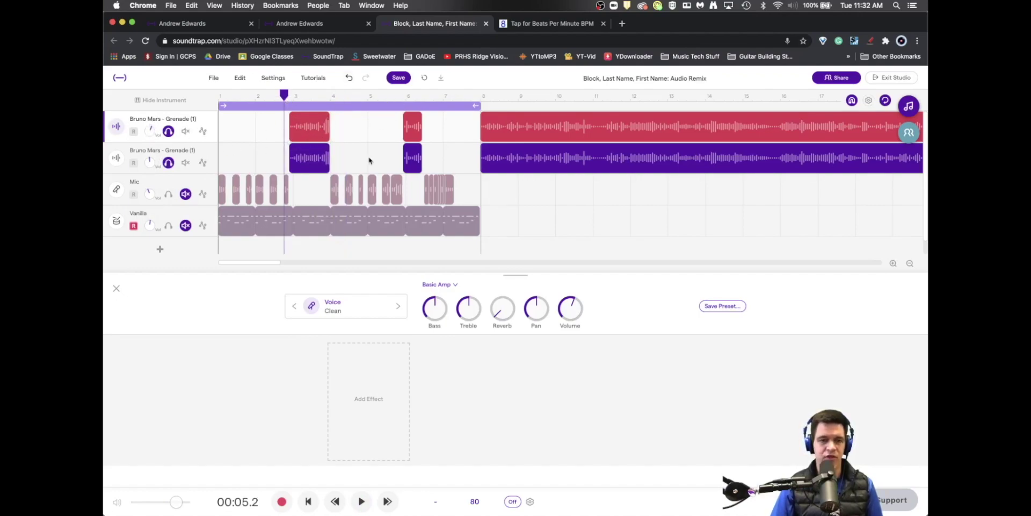
key(space)
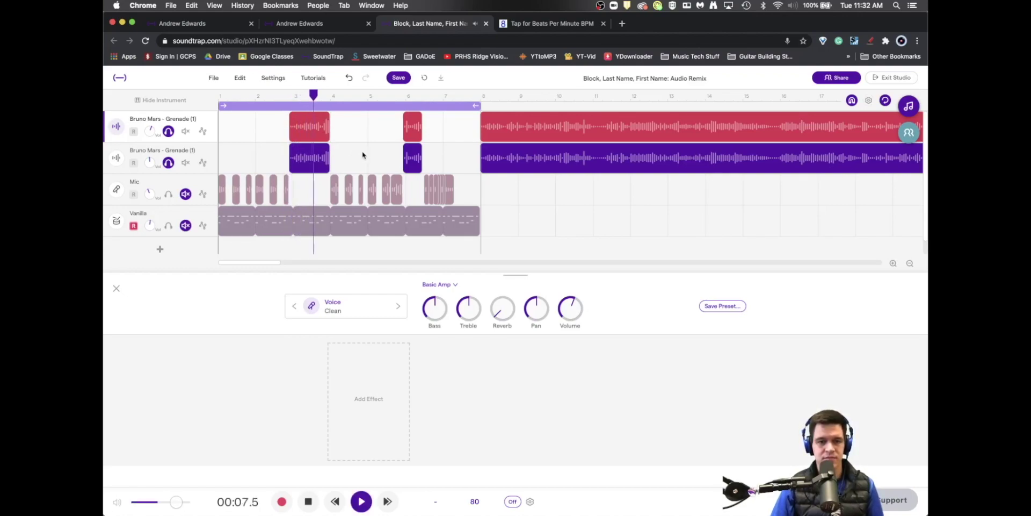
key(space)
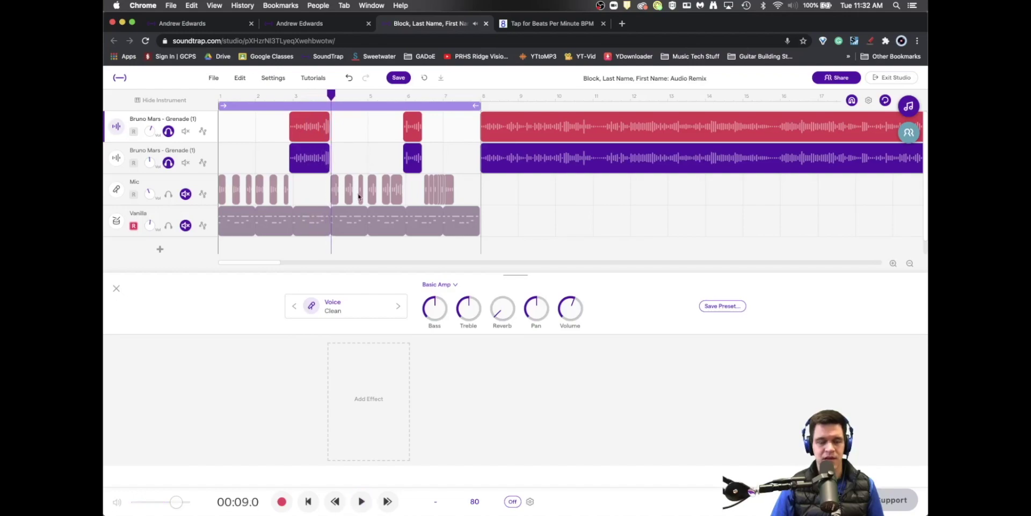
right_click(309, 161)
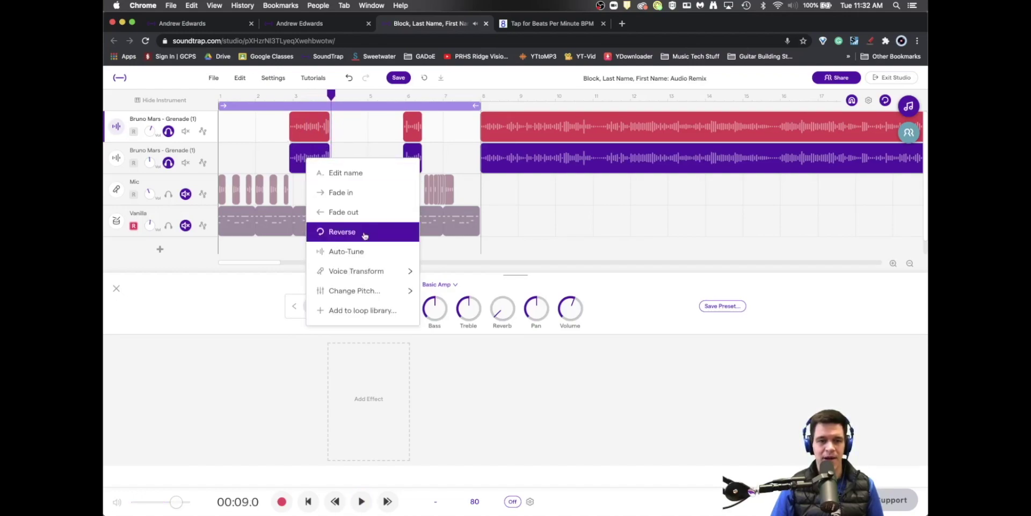
mouse_move(363, 274)
mouse_move(368, 291)
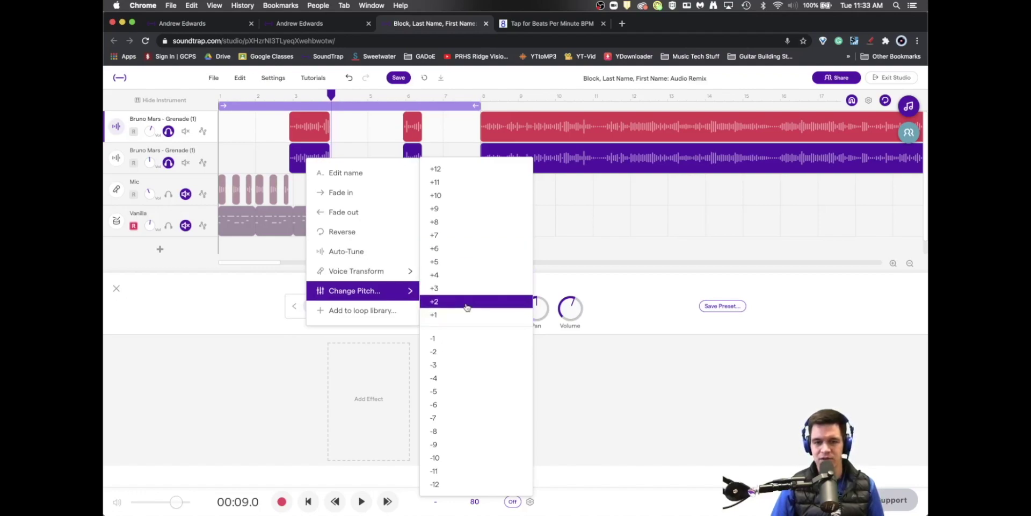
click(469, 158)
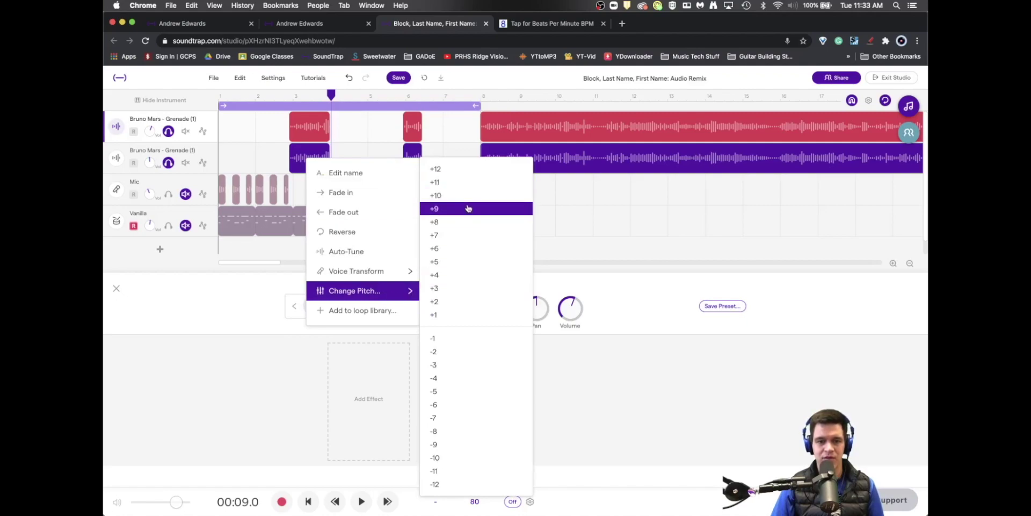
mouse_move(397, 276)
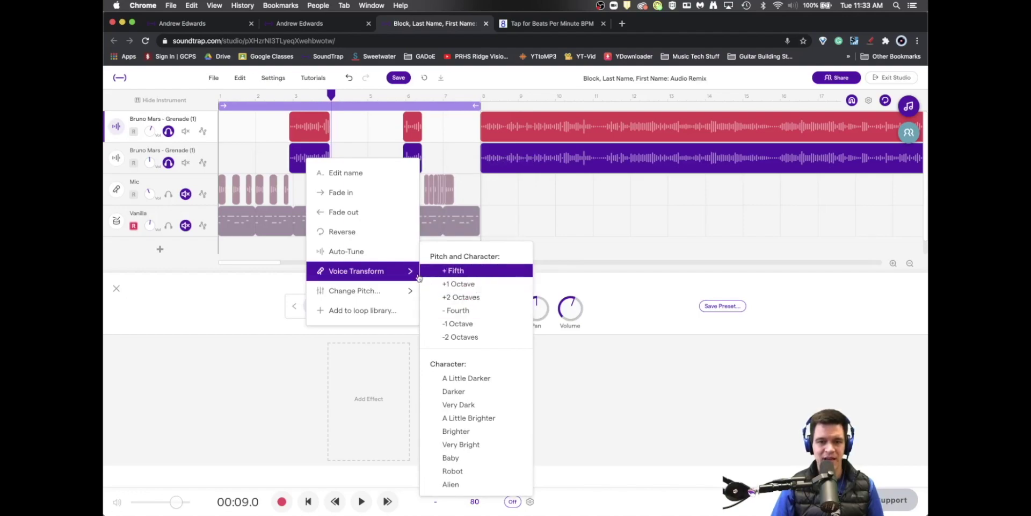
click(458, 161)
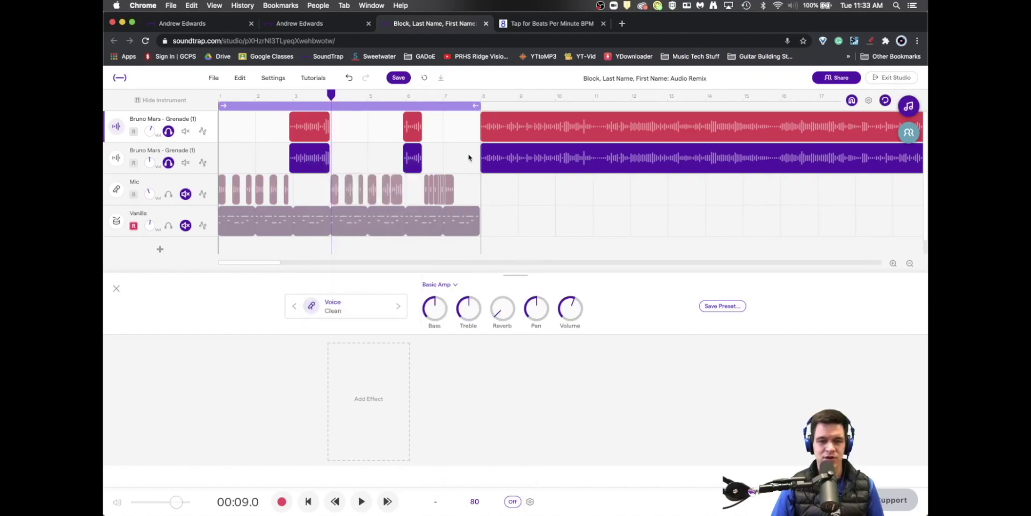